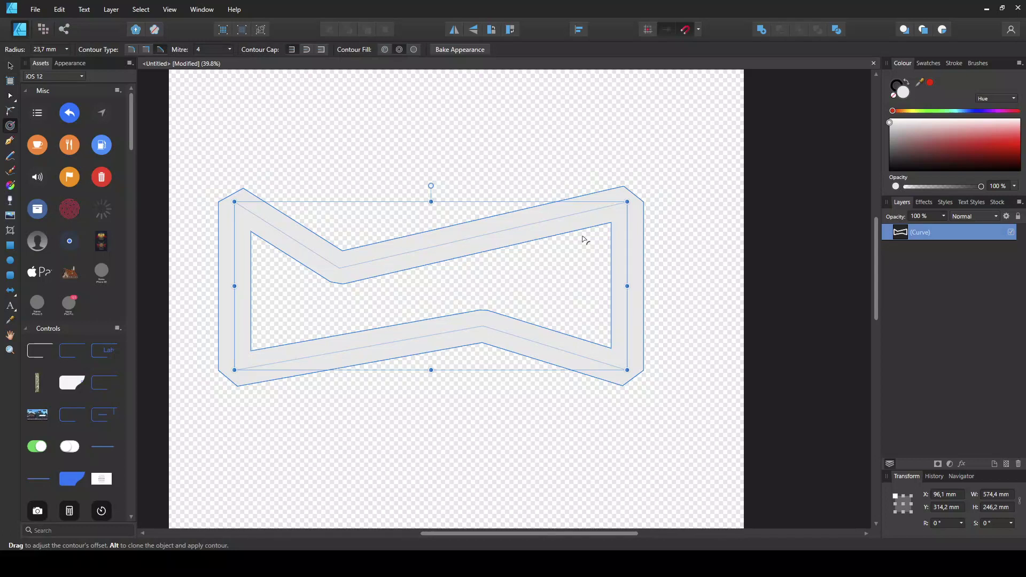
# Shrink the bow-tie curve's contour offset to about 14.4 mm with the Contour tool.
pyautogui.moveTo(559, 229); pyautogui.dragTo(556, 186)
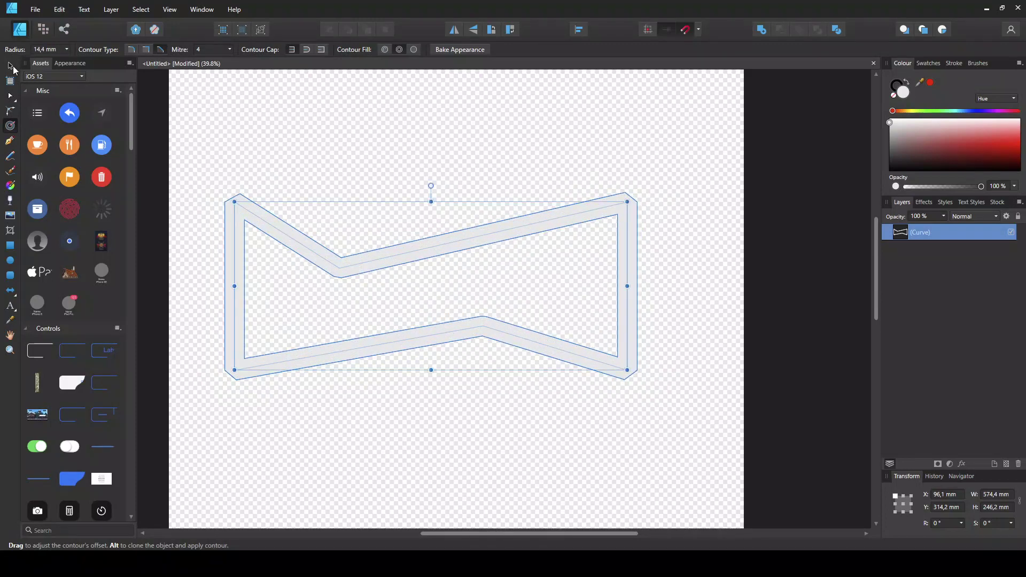
pyautogui.click(11, 67)
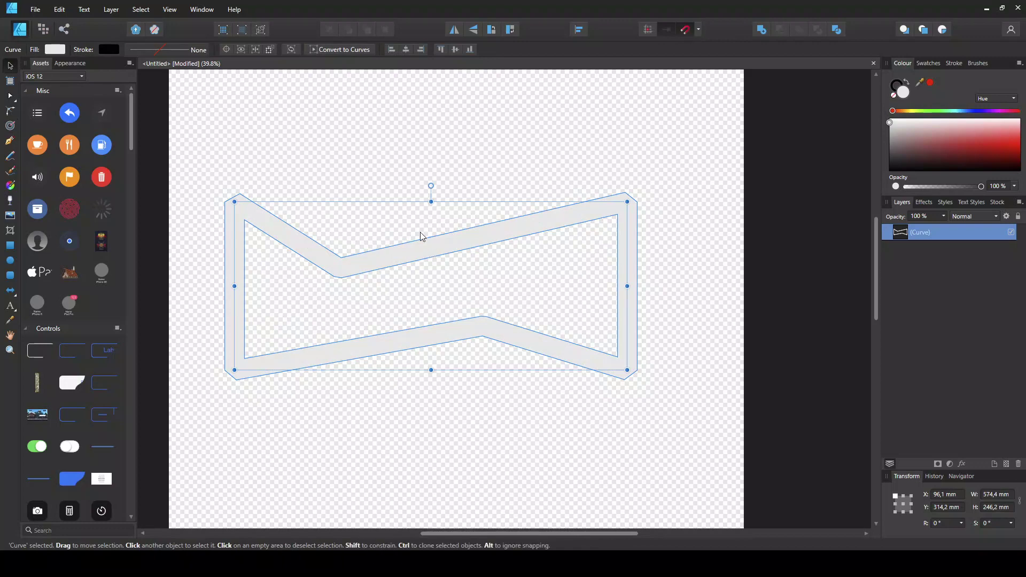
# Delete the bow-tie curve and draw a wide rectangle of about 551.7 × 235.2 mm.
pyautogui.press('Delete')
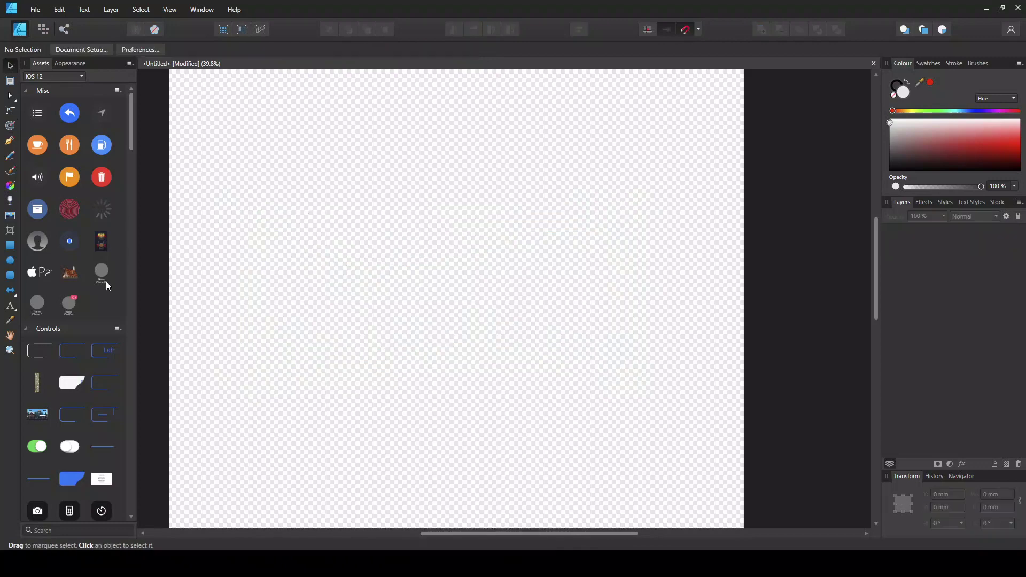
pyautogui.click(10, 245)
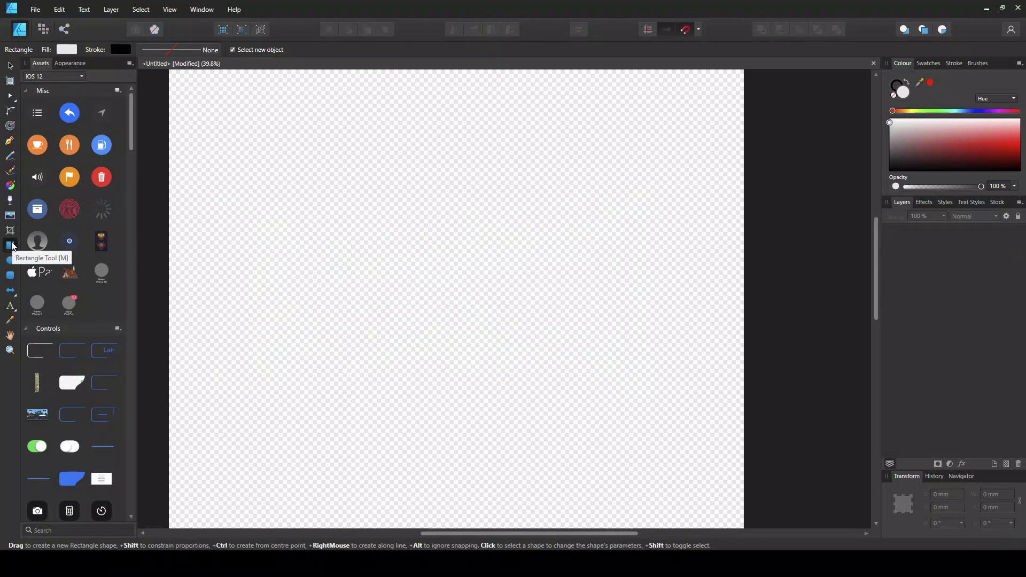
pyautogui.moveTo(250, 213); pyautogui.dragTo(628, 373)
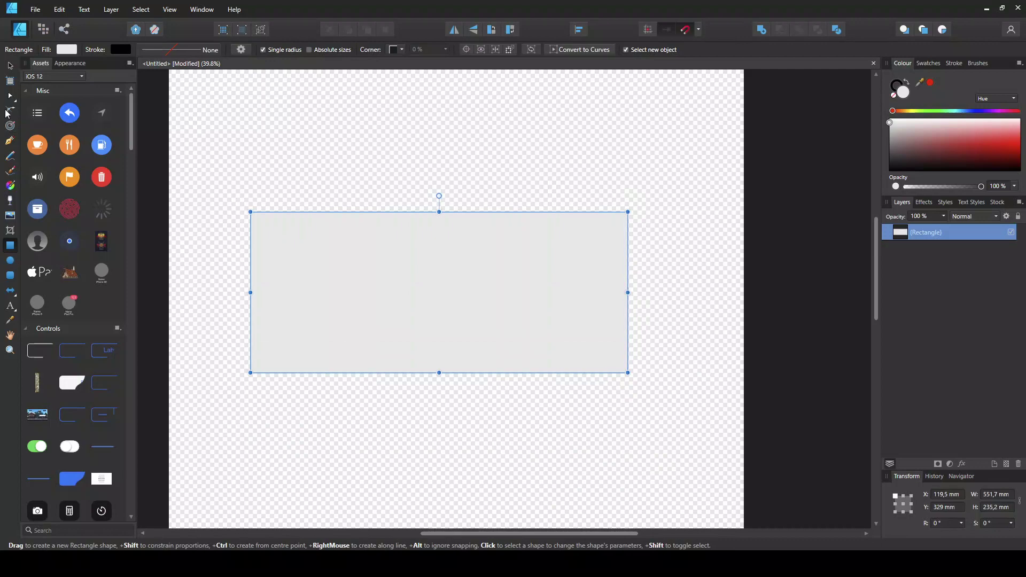
pyautogui.click(11, 98)
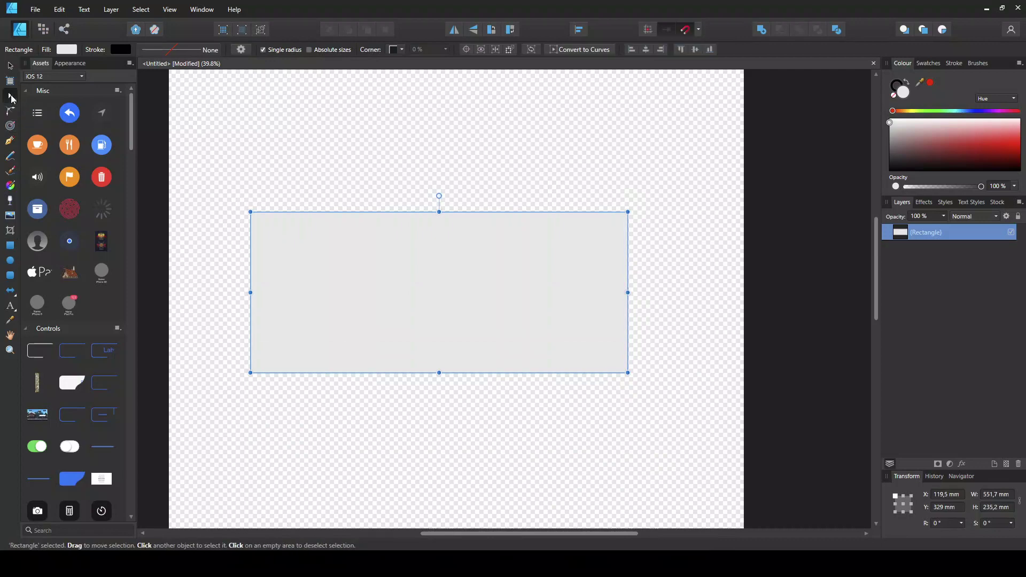
# Convert the rectangle to curves and pull a new top-edge node down into a V.
pyautogui.rightClick(366, 252)
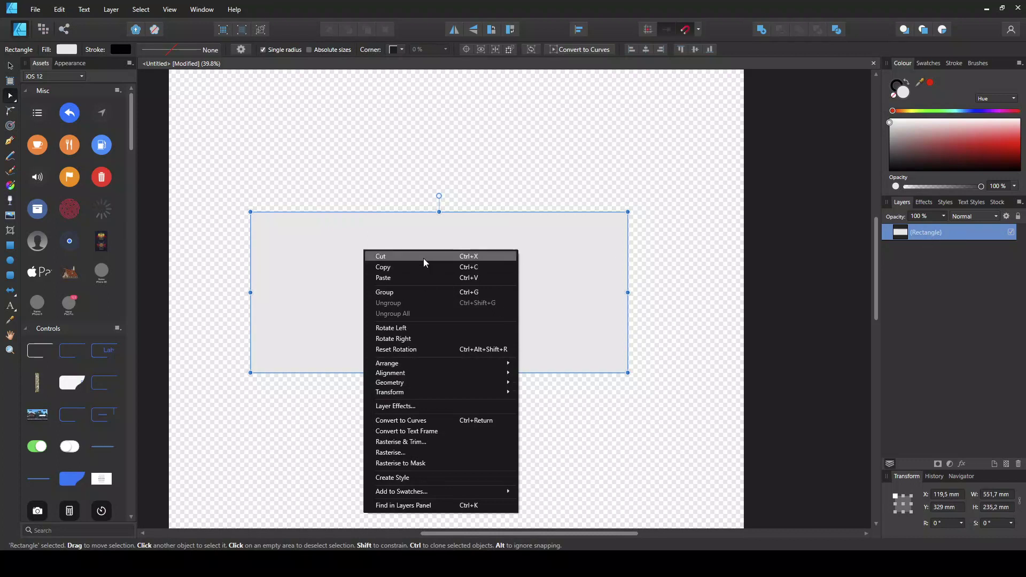
pyautogui.click(406, 421)
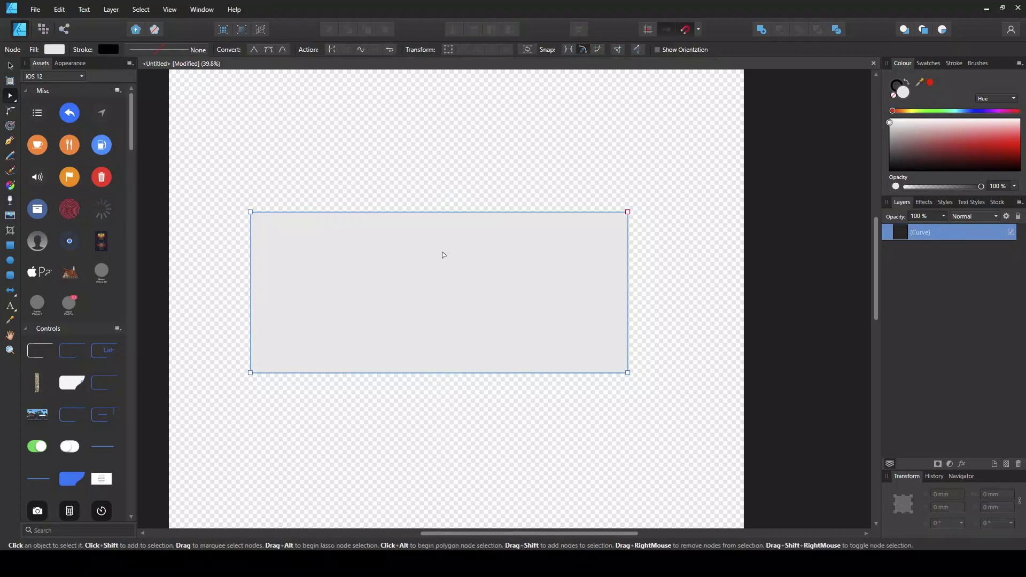
pyautogui.click(375, 213)
pyautogui.moveTo(376, 216); pyautogui.dragTo(412, 268)
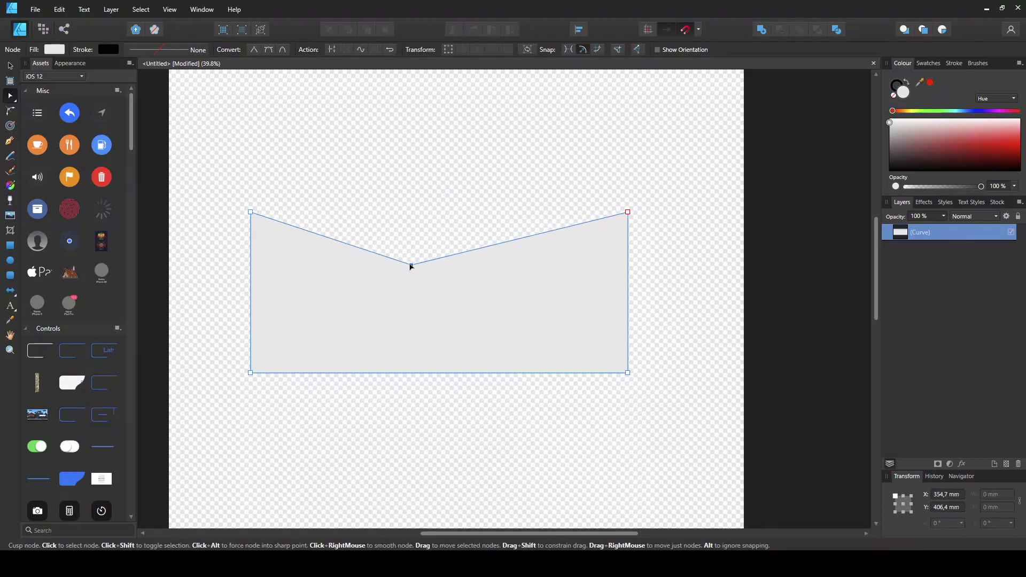
# Add nodes on the bottom and left edges, raising the bottom and pushing the left inward into a notch.
pyautogui.click(512, 372)
pyautogui.moveTo(511, 373)
pyautogui.mouseDown()
pyautogui.moveTo(527, 317)
pyautogui.moveTo(512, 352)
pyautogui.mouseUp()
pyautogui.click(251, 294)
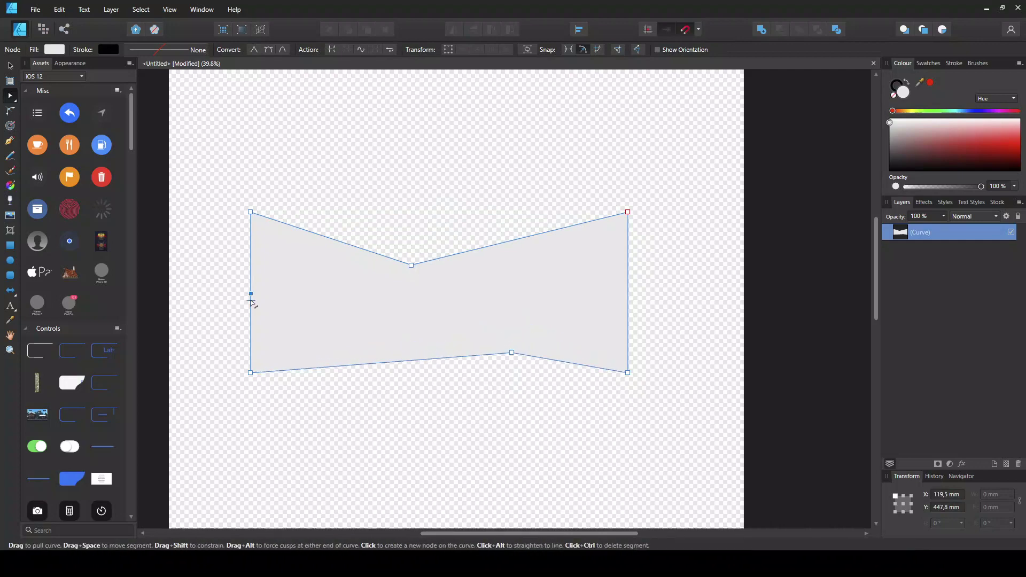
pyautogui.moveTo(250, 294); pyautogui.dragTo(305, 302)
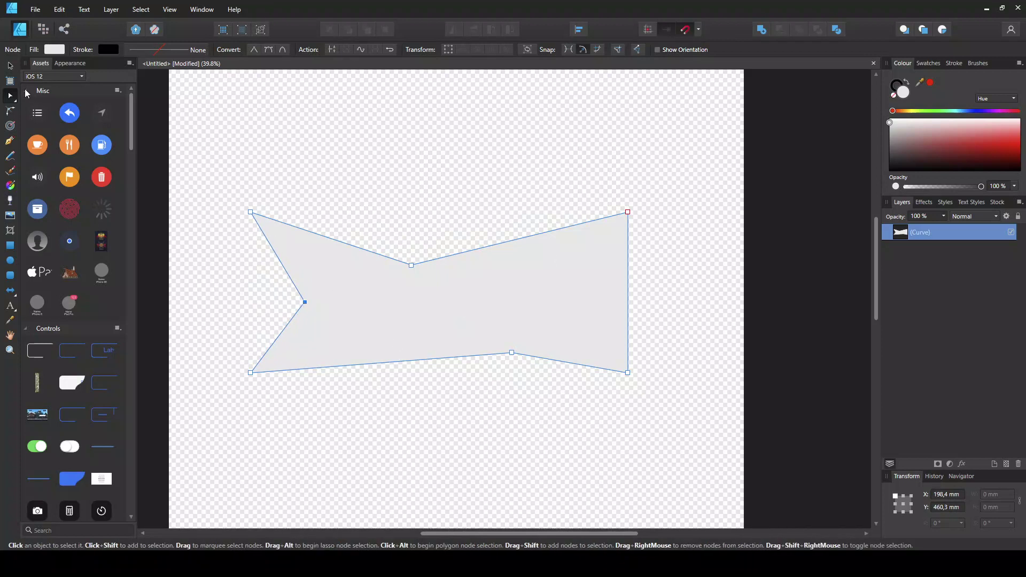
# Give the notched shape a 22.7 mm outward contour with rounded corners.
pyautogui.click(10, 126)
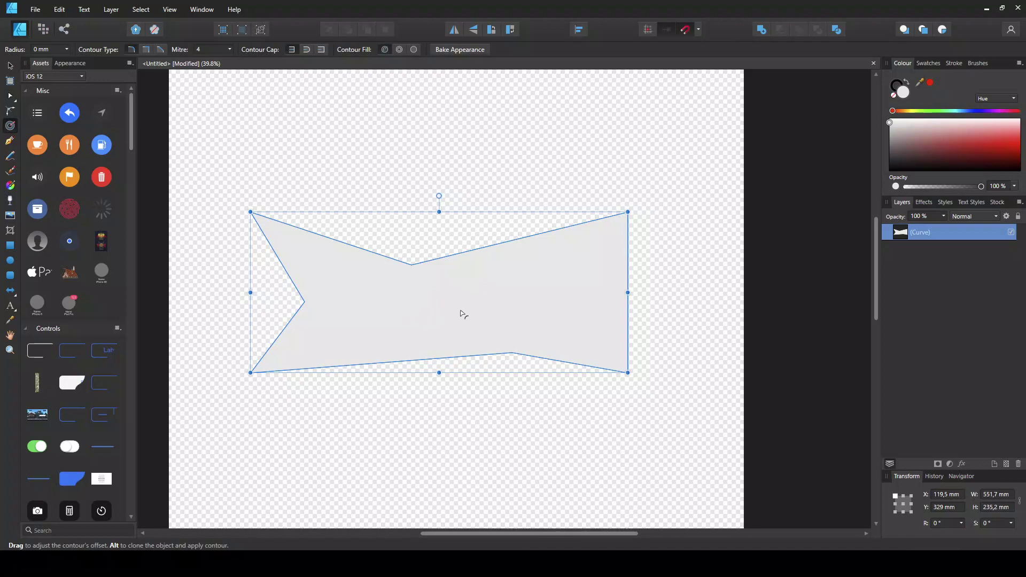
pyautogui.moveTo(463, 315); pyautogui.dragTo(484, 276)
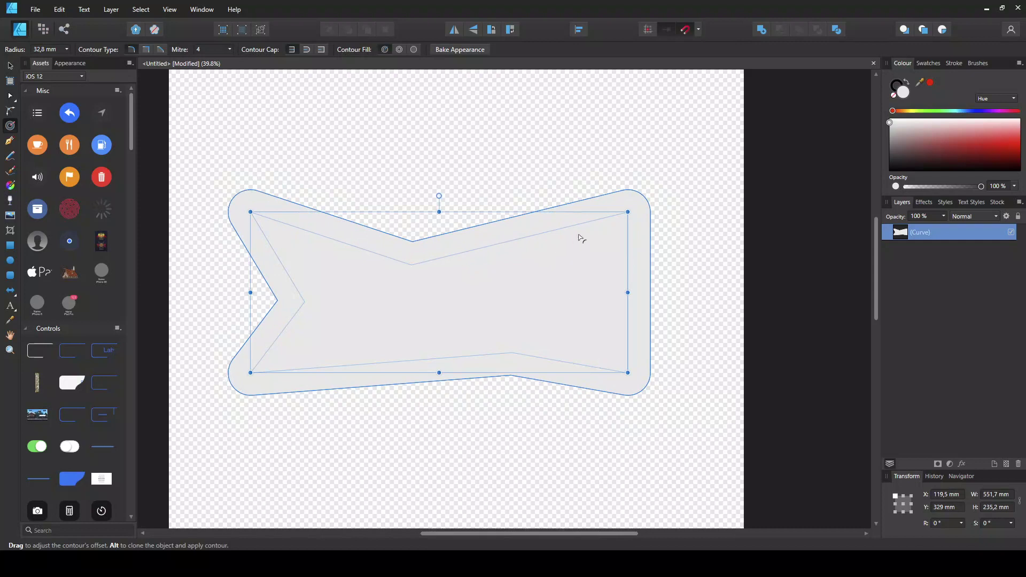
pyautogui.moveTo(581, 238); pyautogui.dragTo(542, 266)
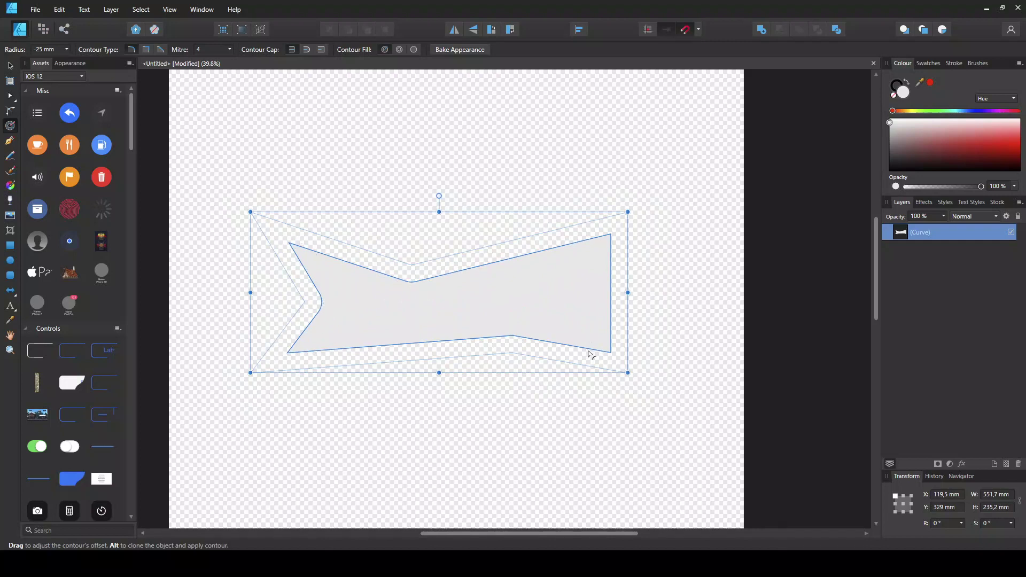
pyautogui.moveTo(452, 304); pyautogui.dragTo(483, 239)
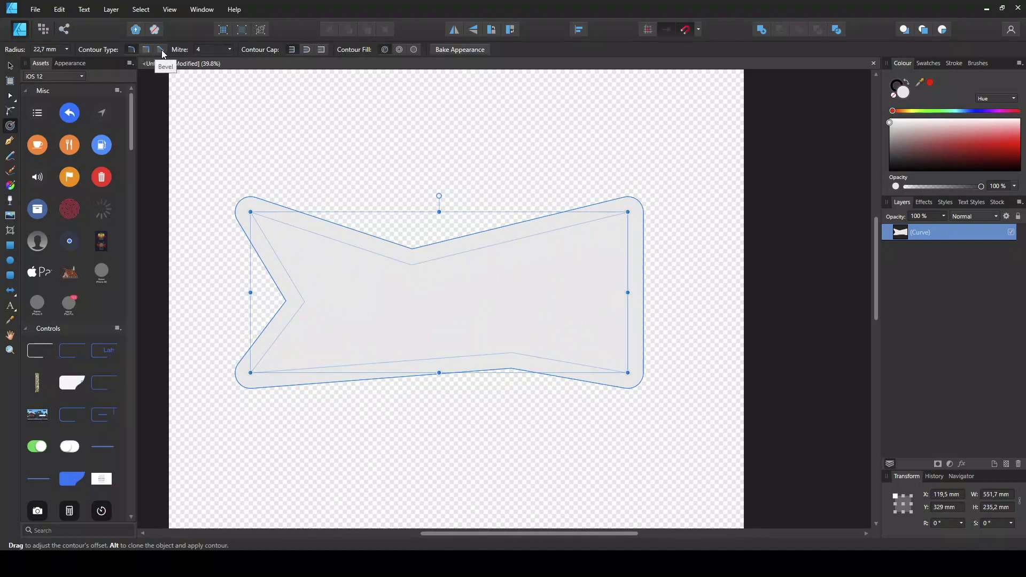
# Switch the contour corners from Mitre to Bevel and set the radius to 29.7 mm.
pyautogui.click(146, 50)
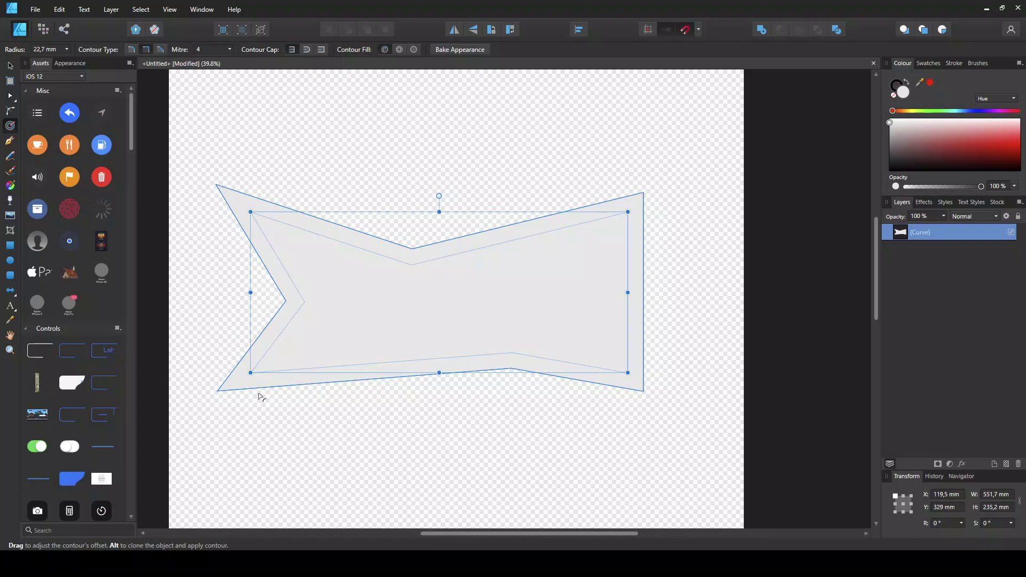
pyautogui.click(160, 48)
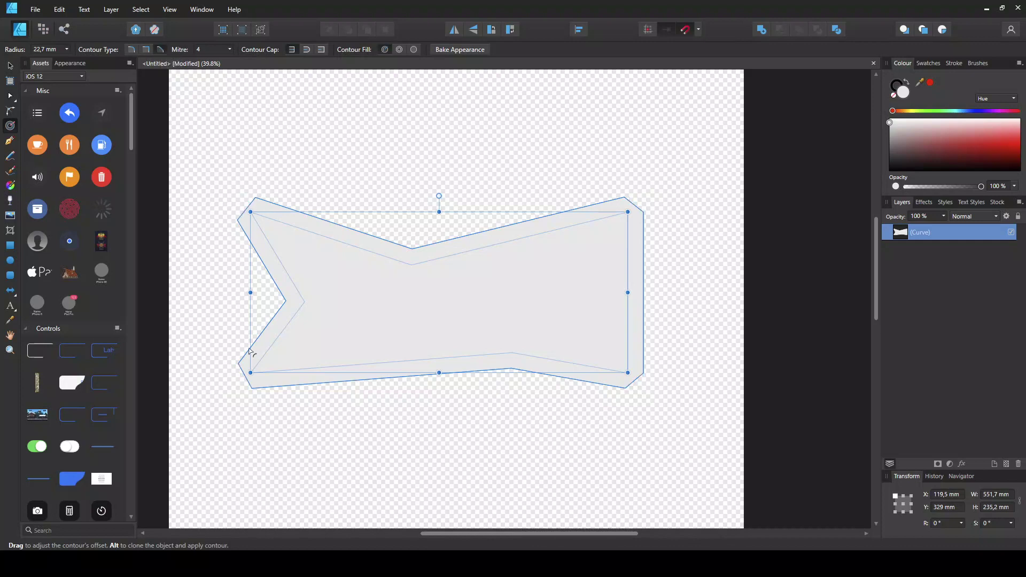
pyautogui.moveTo(597, 227); pyautogui.dragTo(562, 255)
pyautogui.moveTo(508, 299); pyautogui.dragTo(540, 231)
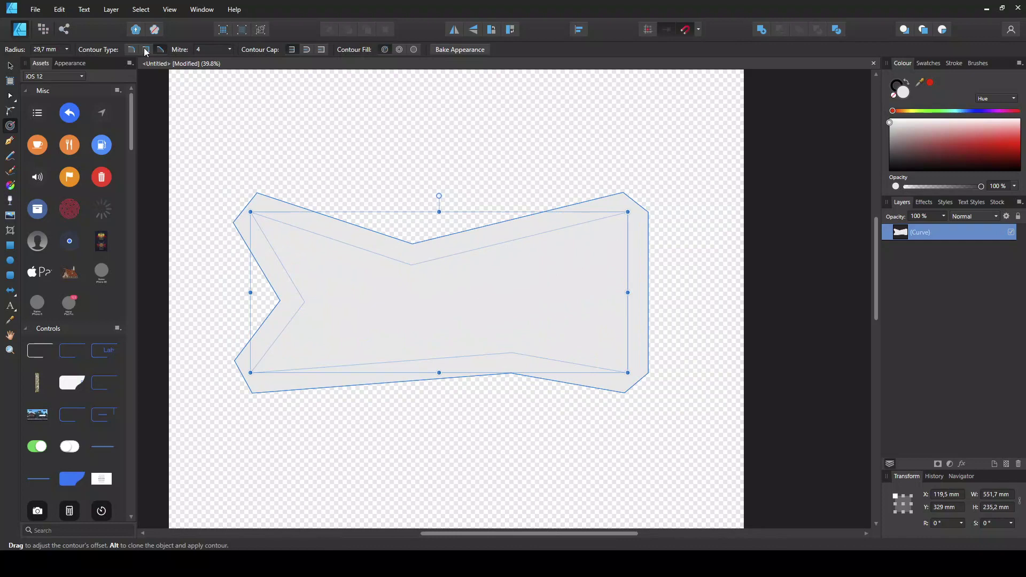
pyautogui.click(305, 49)
pyautogui.moveTo(559, 257); pyautogui.dragTo(504, 262)
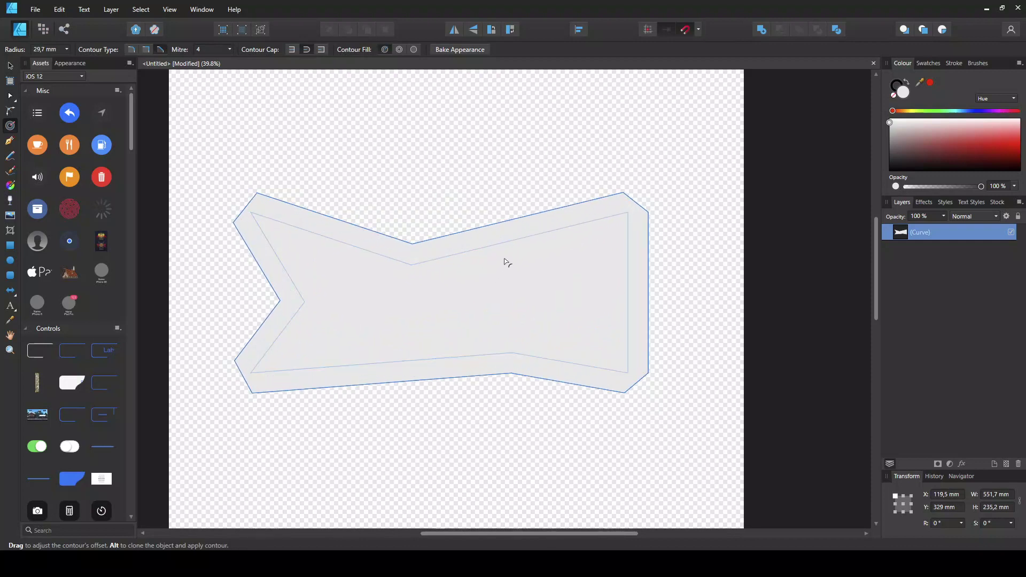
pyautogui.click(321, 49)
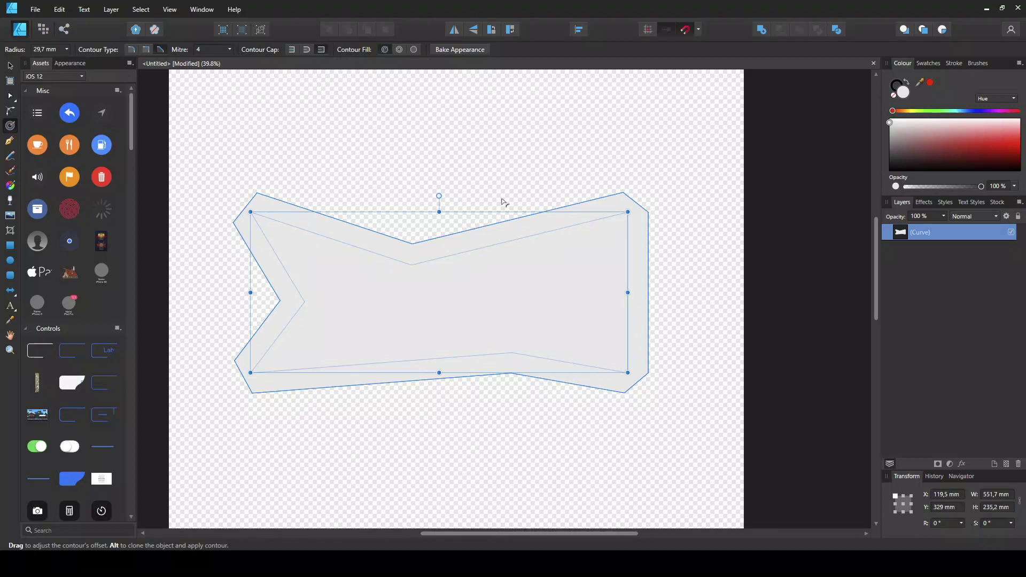
# Try Auto Closed and Force Closed fills, then set Force Open with a 7.8 mm offset.
pyautogui.moveTo(516, 288); pyautogui.dragTo(511, 257)
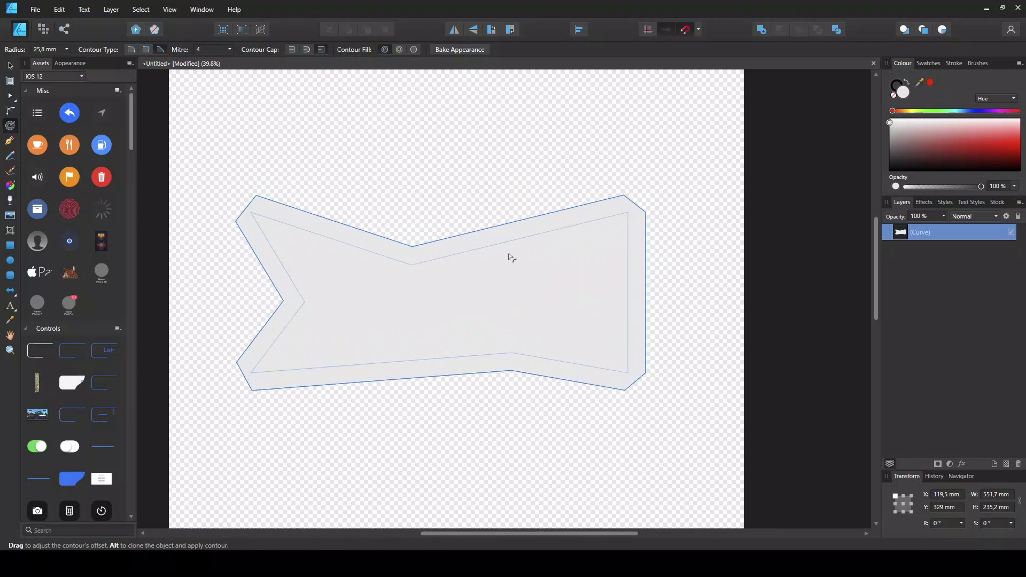
pyautogui.click(416, 50)
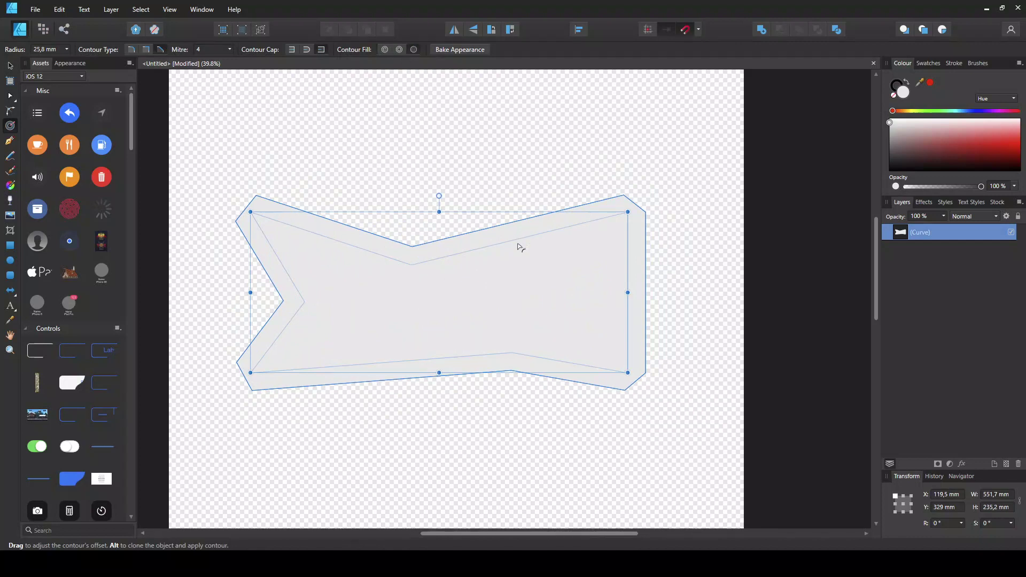
pyautogui.moveTo(521, 247)
pyautogui.mouseDown()
pyautogui.moveTo(549, 206)
pyautogui.moveTo(529, 238)
pyautogui.mouseUp()
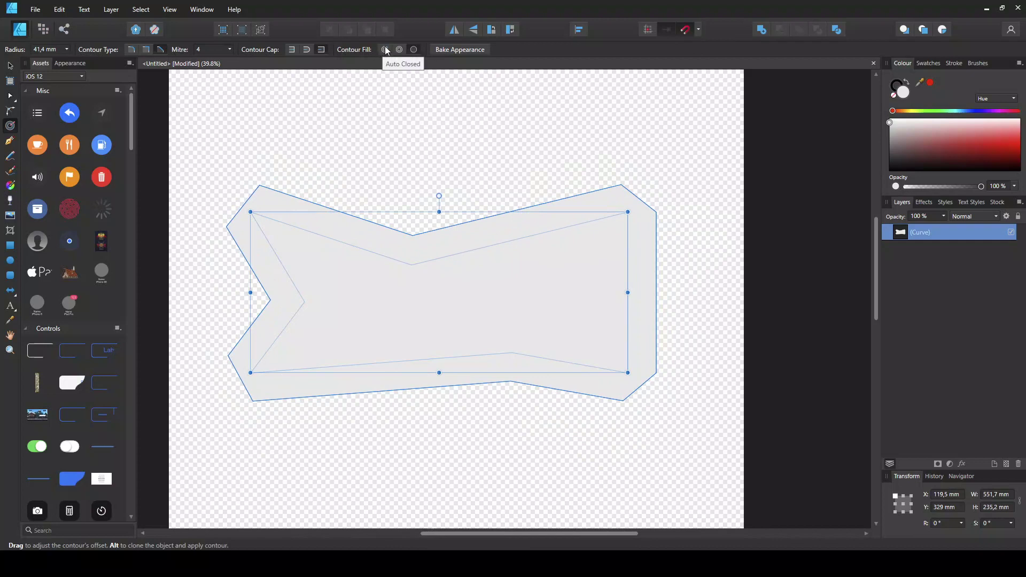
pyautogui.click(416, 51)
pyautogui.click(399, 49)
pyautogui.moveTo(502, 247); pyautogui.dragTo(481, 300)
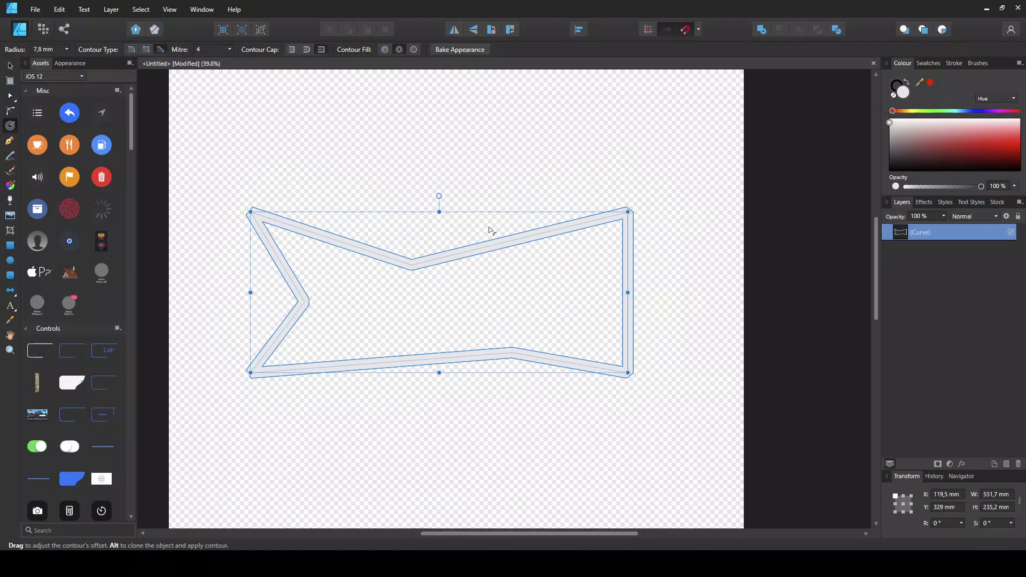
# Bake the contour into real curves and reselect the shape with the Node tool.
pyautogui.click(457, 50)
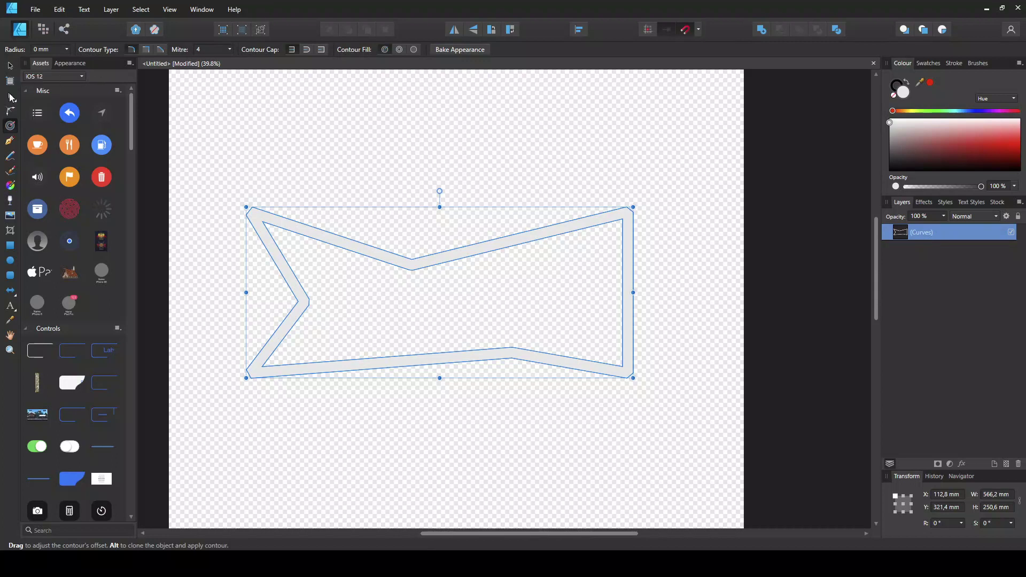
pyautogui.click(10, 98)
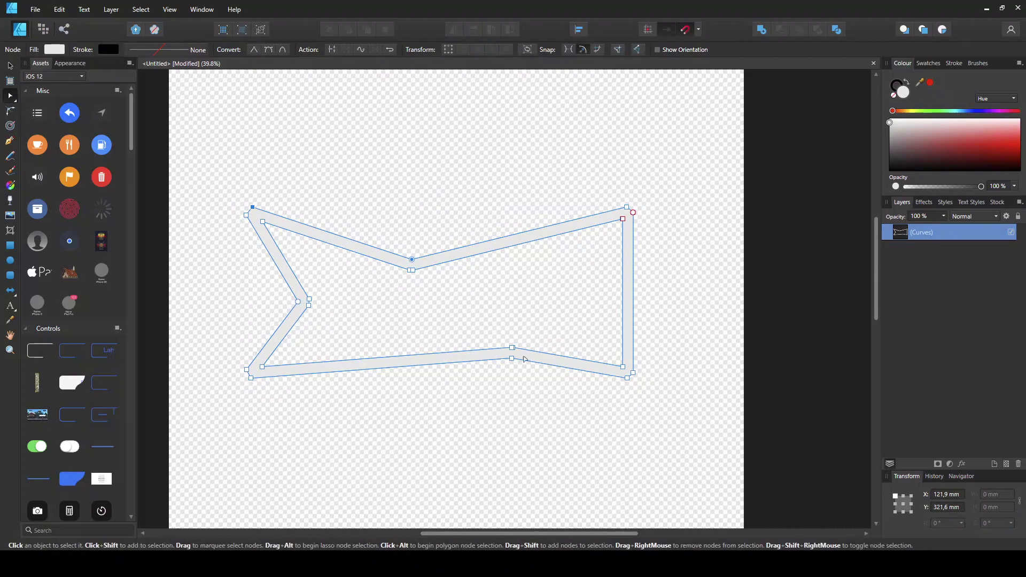
pyautogui.click(533, 191)
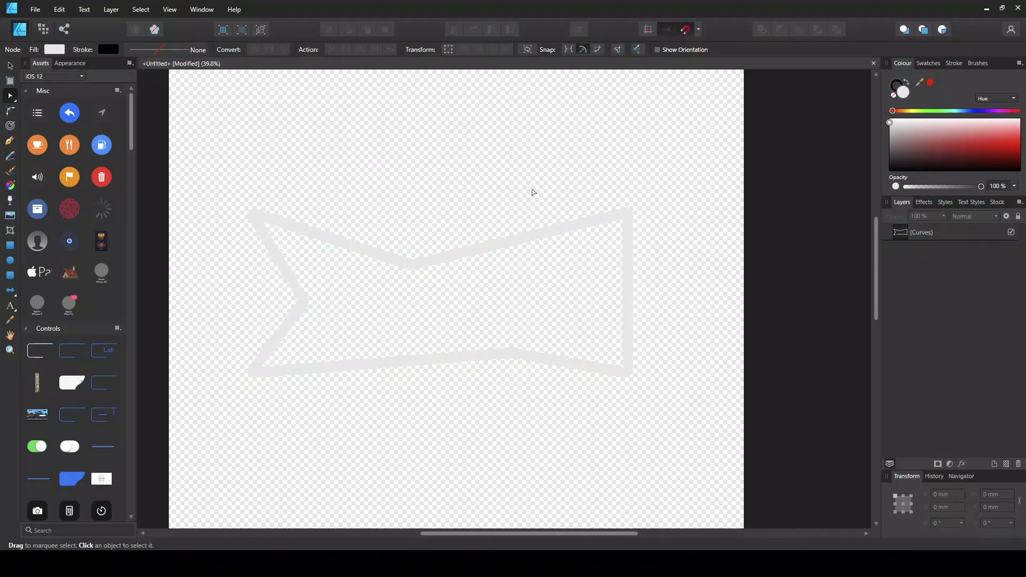
pyautogui.click(459, 257)
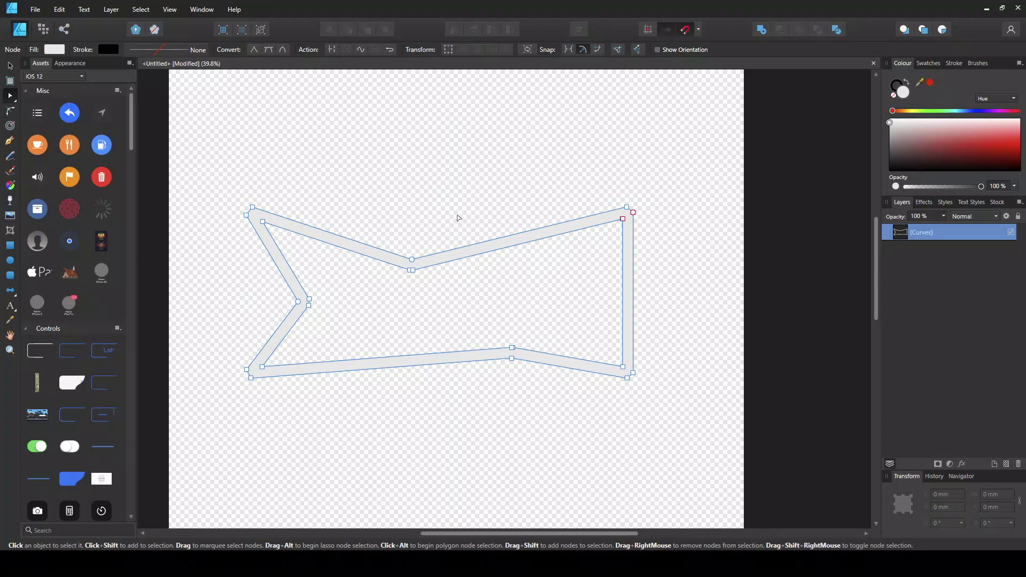
# Select the inner top-edge nodes and drag them to widen the upper band into a wedge.
pyautogui.moveTo(458, 214); pyautogui.dragTo(473, 295)
pyautogui.moveTo(406, 285); pyautogui.dragTo(352, 283)
pyautogui.moveTo(409, 272); pyautogui.dragTo(451, 225)
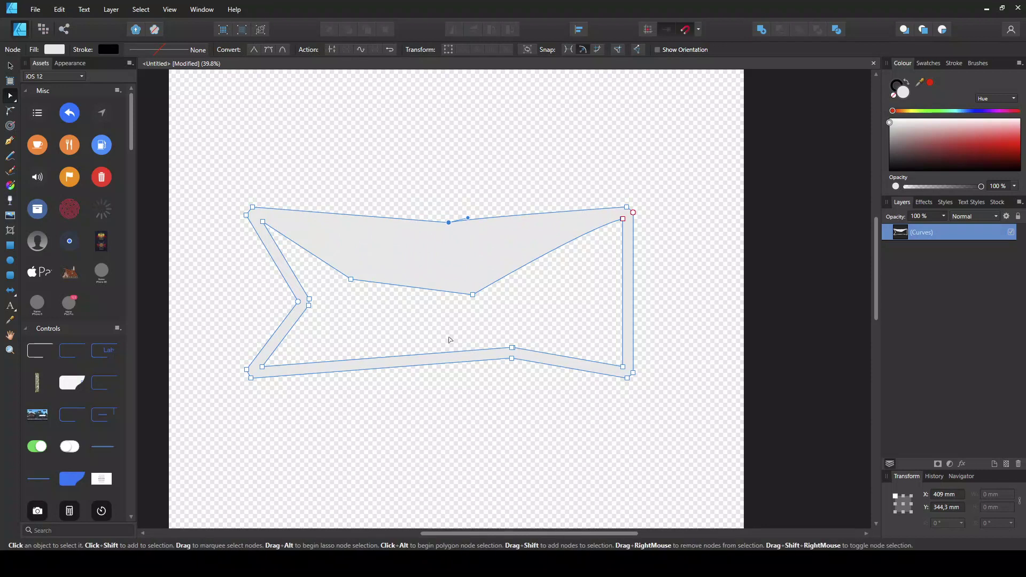